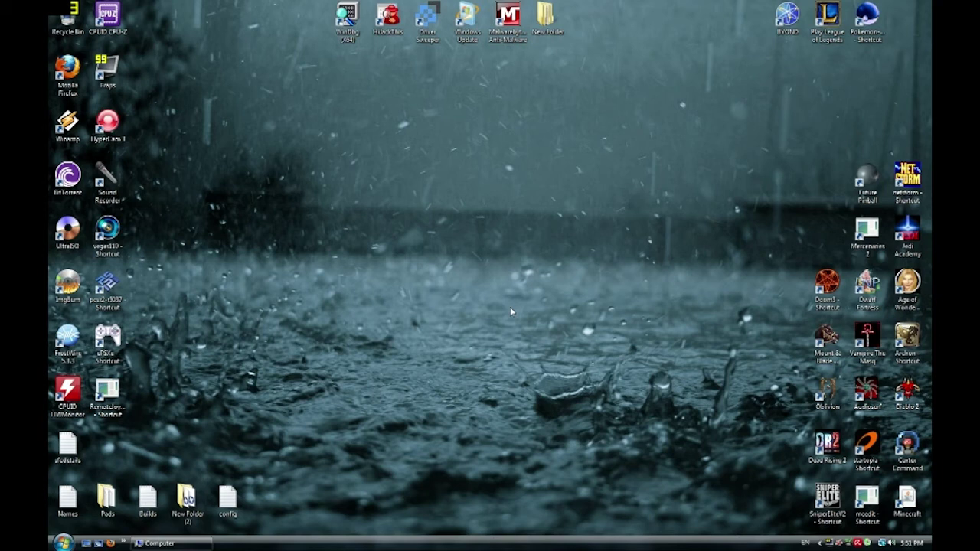
Bring up the minimized Computer window and close it.
left_click(201, 544)
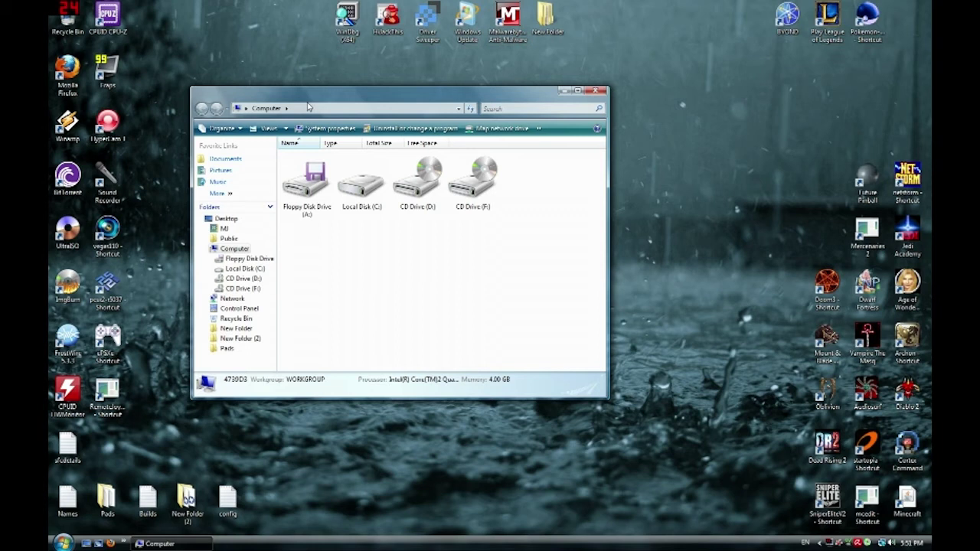
left_click(595, 90)
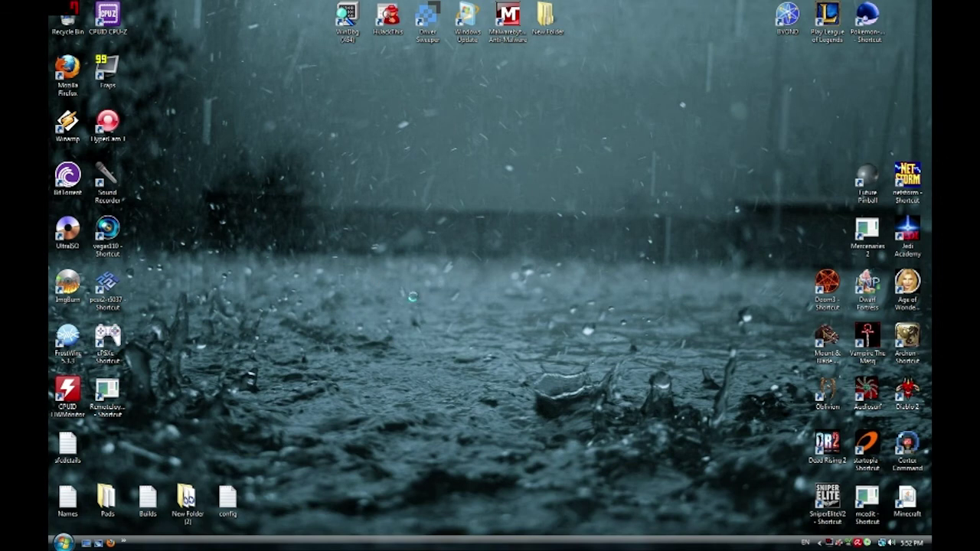
Confirm Windows Aero as the color scheme in the classic appearance settings and close Personalization.
right_click(414, 298)
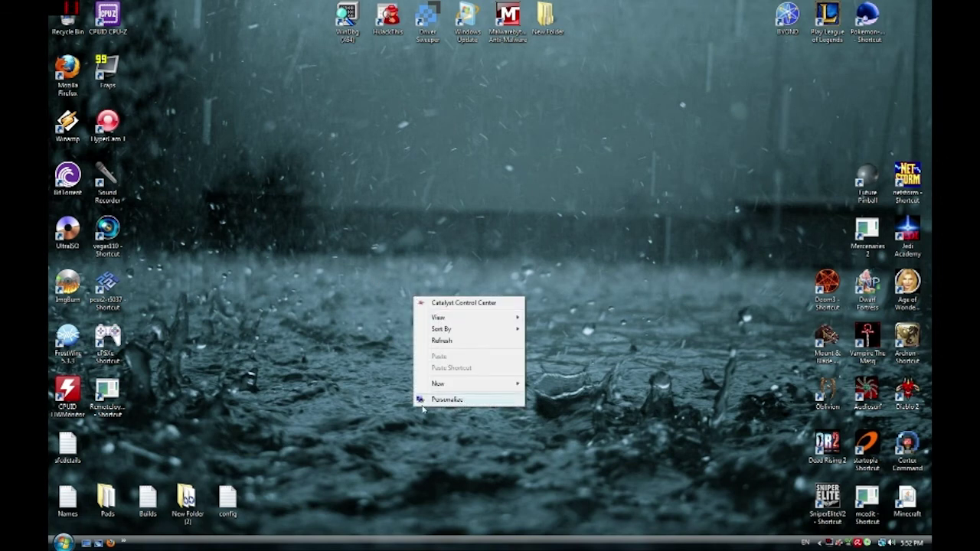
left_click(473, 400)
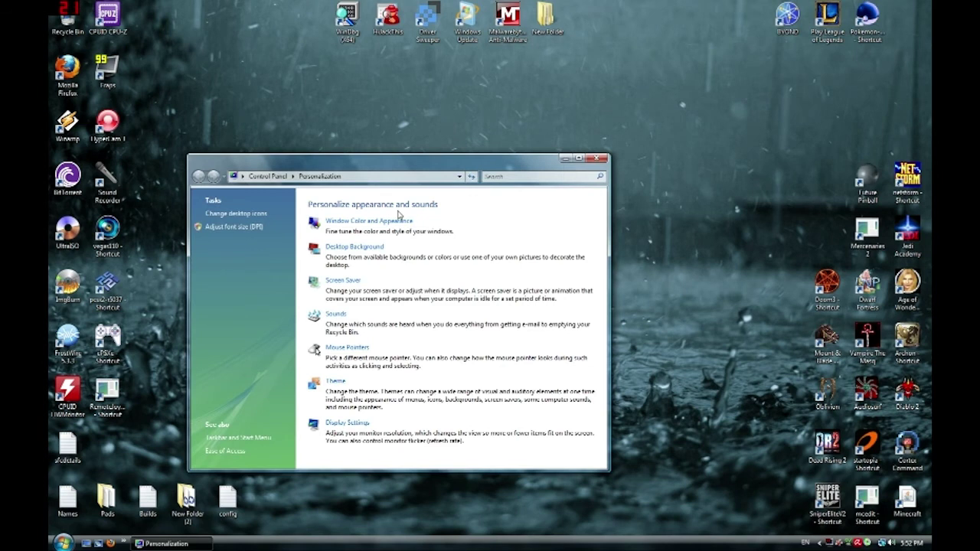
left_click(397, 223)
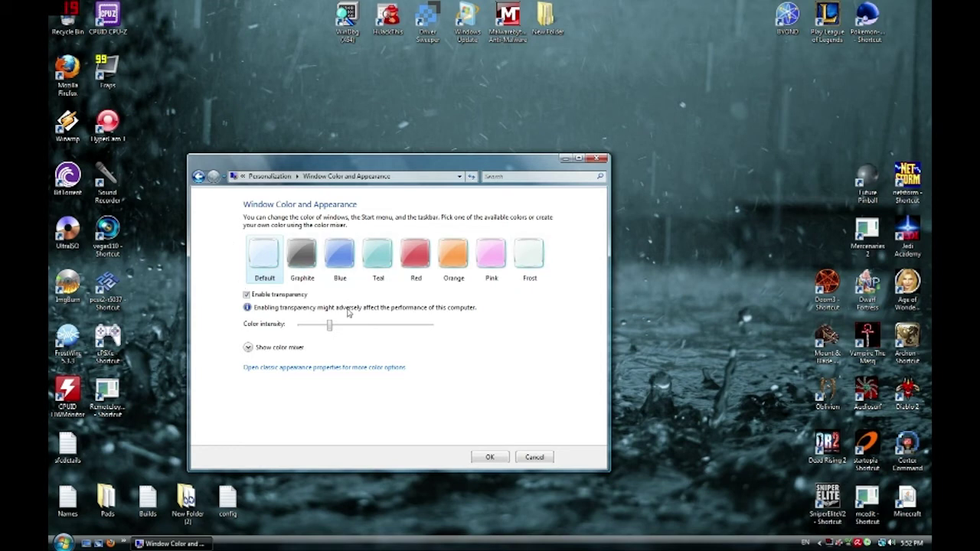
left_click(343, 369)
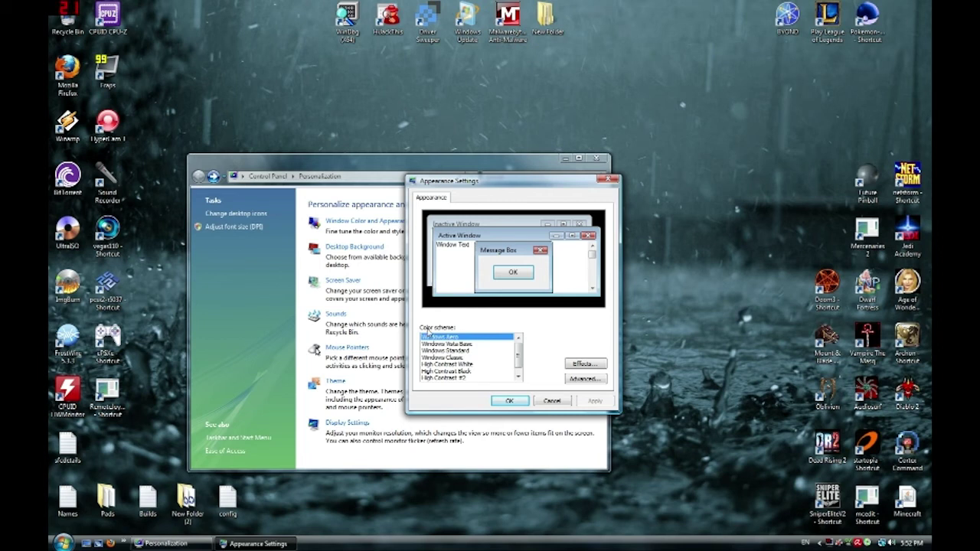
left_click(523, 400)
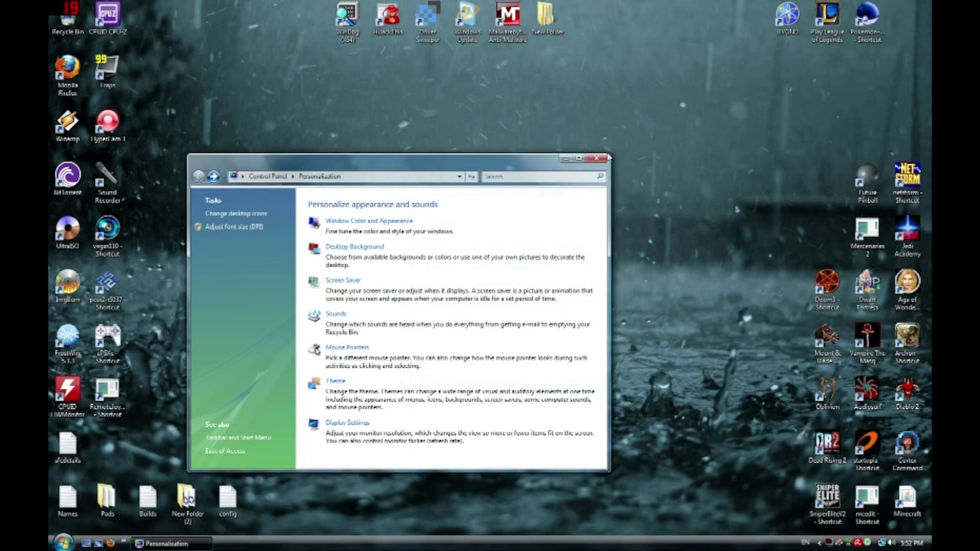
left_click(597, 158)
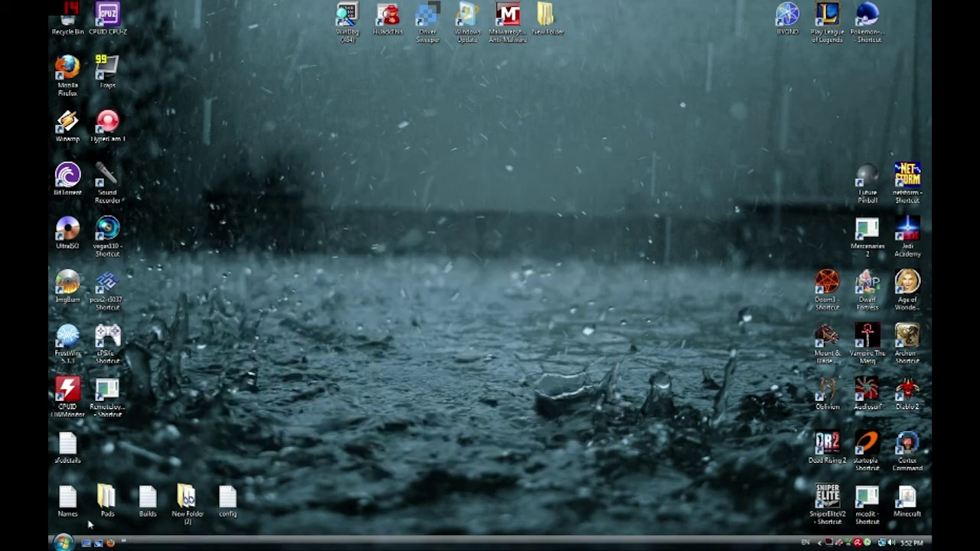
Open the Command Prompt from Accessories with administrator rights.
left_click(64, 542)
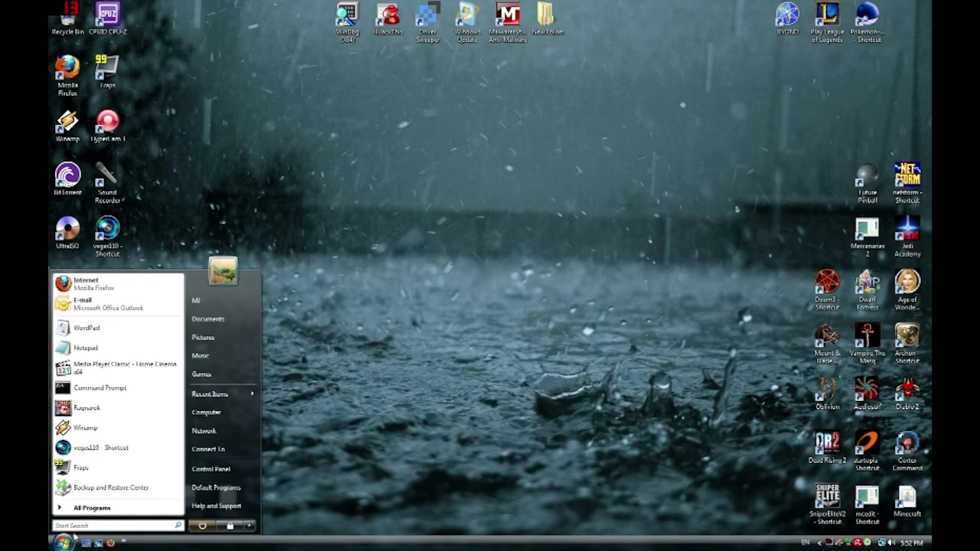
left_click(91, 509)
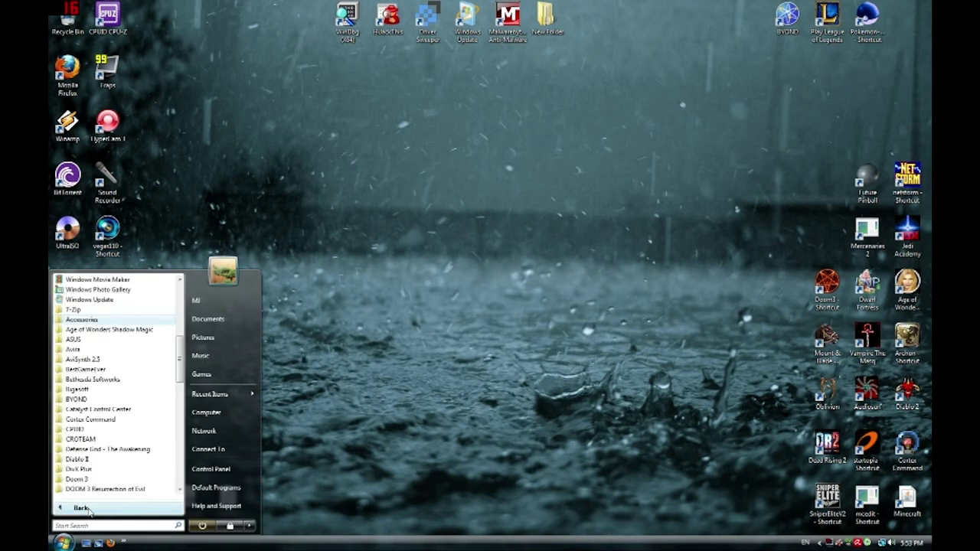
scroll(114, 432, "down", 2)
scroll(115, 406, "up", 3)
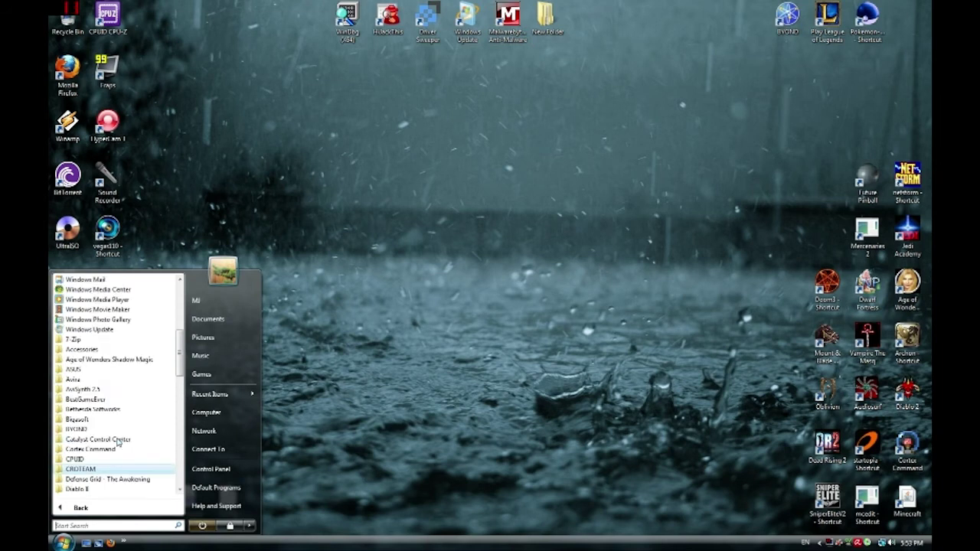
left_click(83, 349)
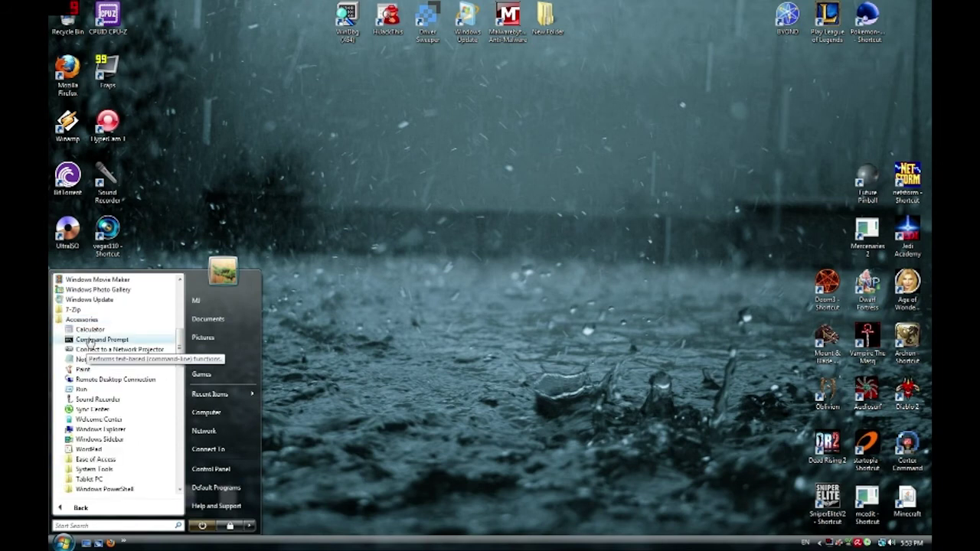
right_click(90, 343)
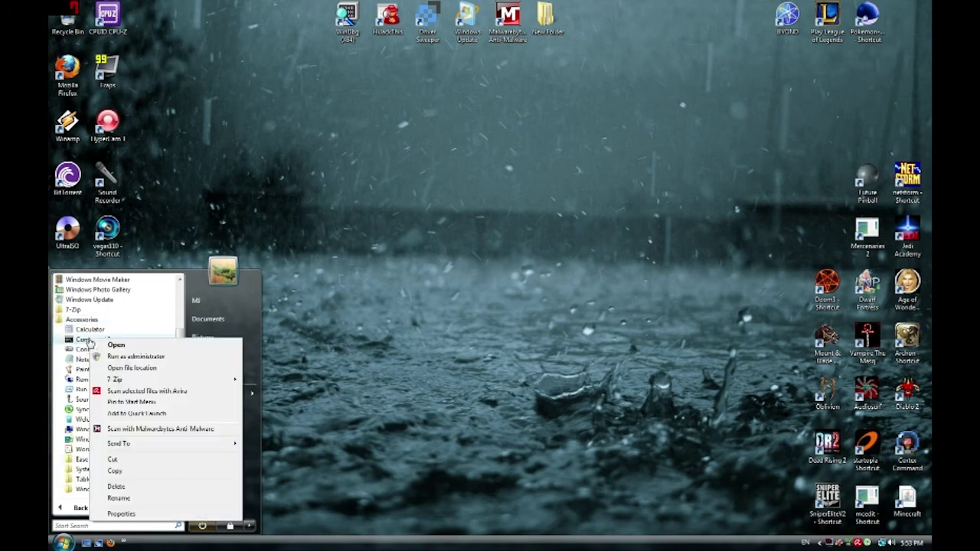
left_click(123, 359)
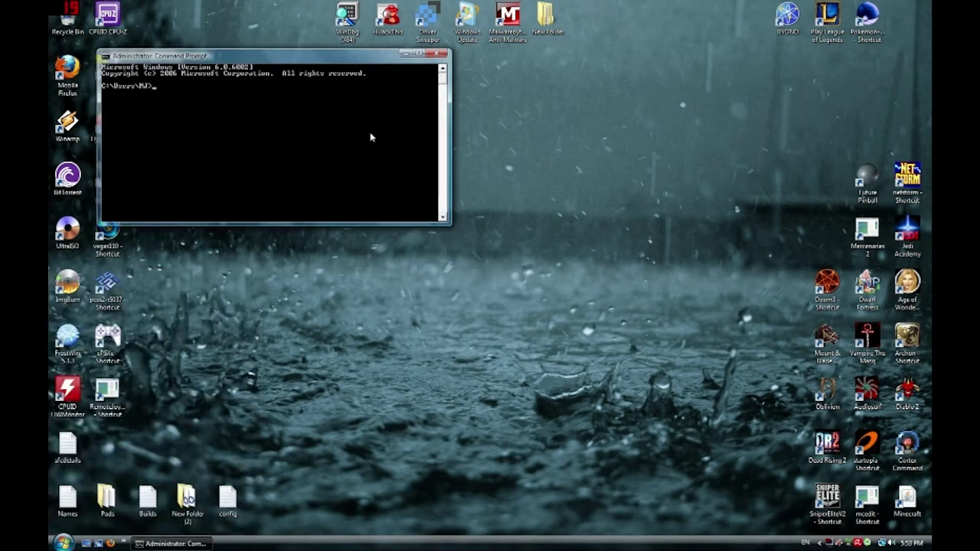
Enter the system file check command sfc /scannow and close the Command Prompt.
type("sfc /scannow")
left_click(437, 54)
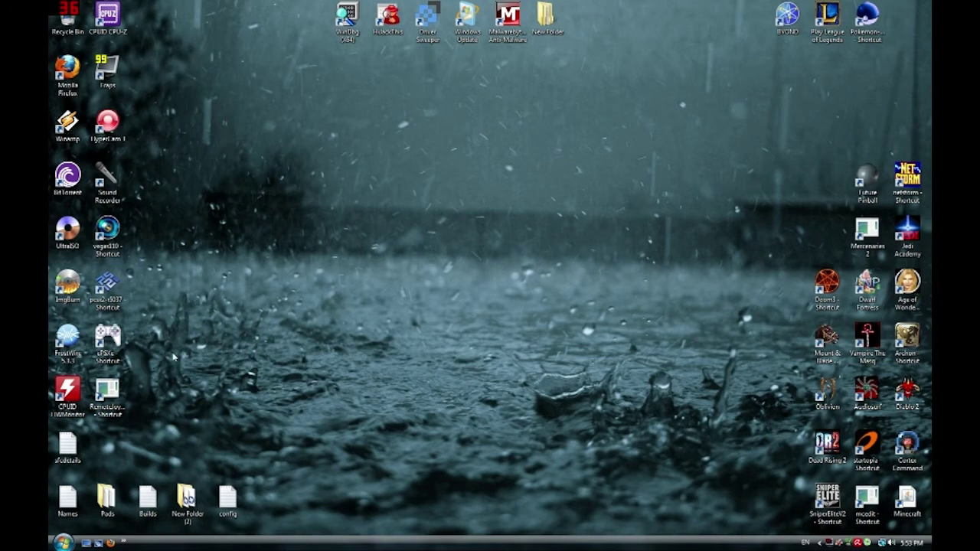
Move the sfcdetails file to the middle of the desktop and review its log down to the final entries.
left_click_drag(64, 458, 452, 306)
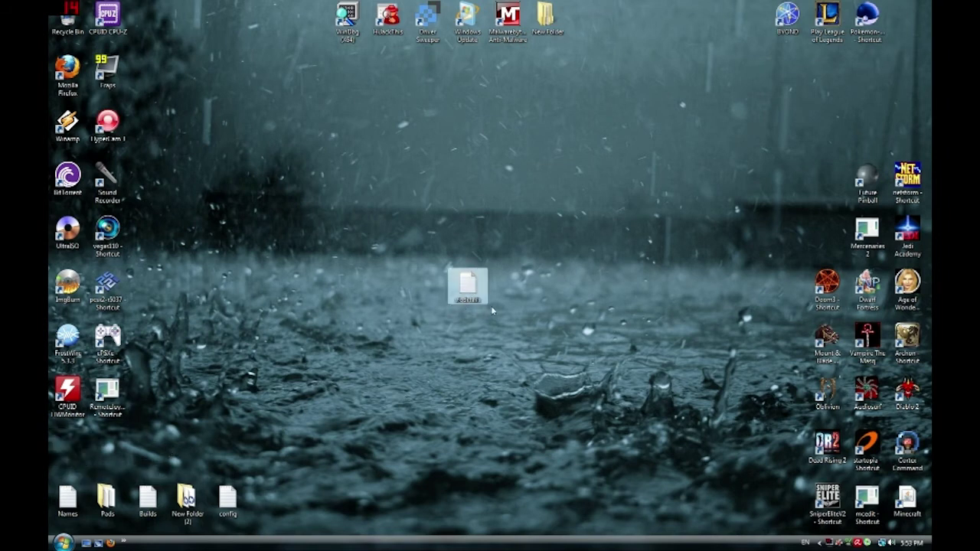
double_click(468, 288)
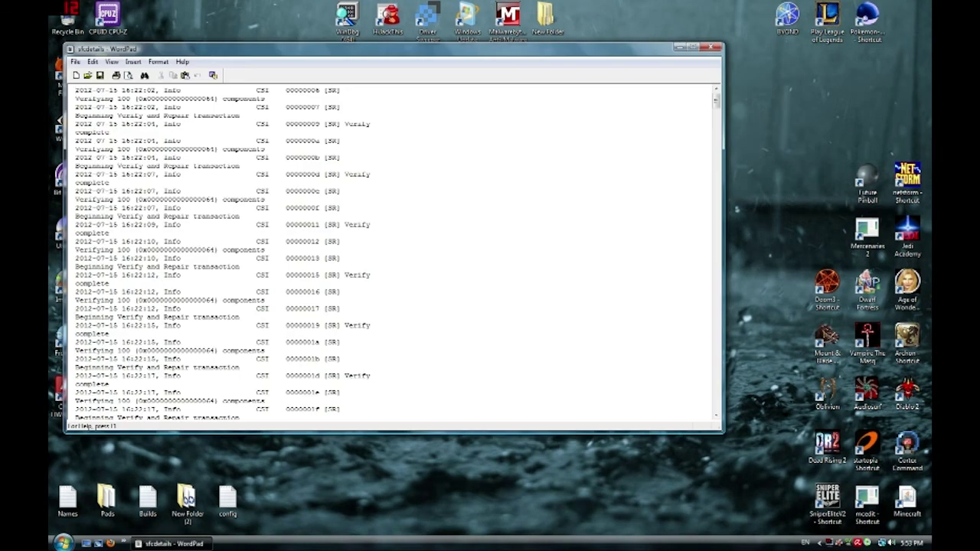
left_click_drag(716, 103, 715, 404)
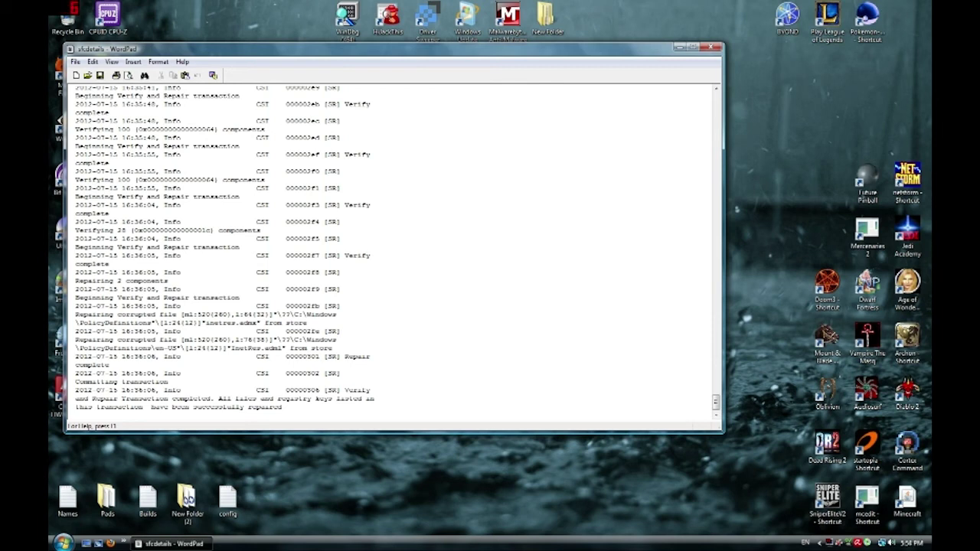
left_click(713, 48)
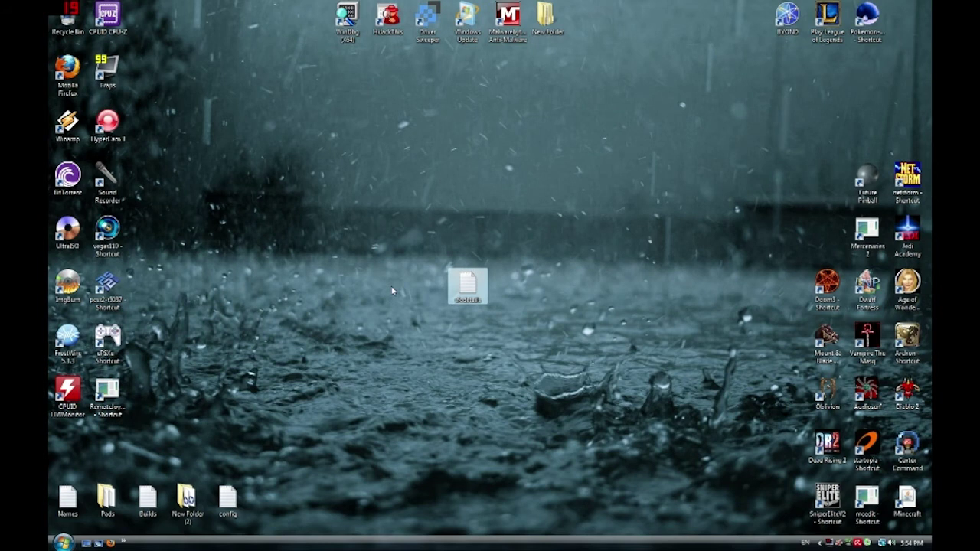
left_click(378, 270)
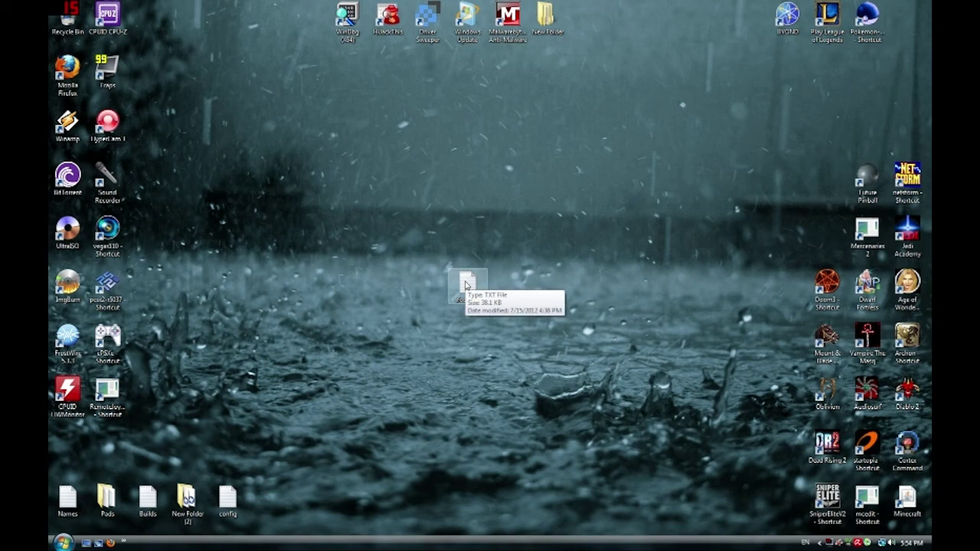
Open Task Manager, locate the Themes service in its service list, and check its status and start and stop options.
right_click(457, 545)
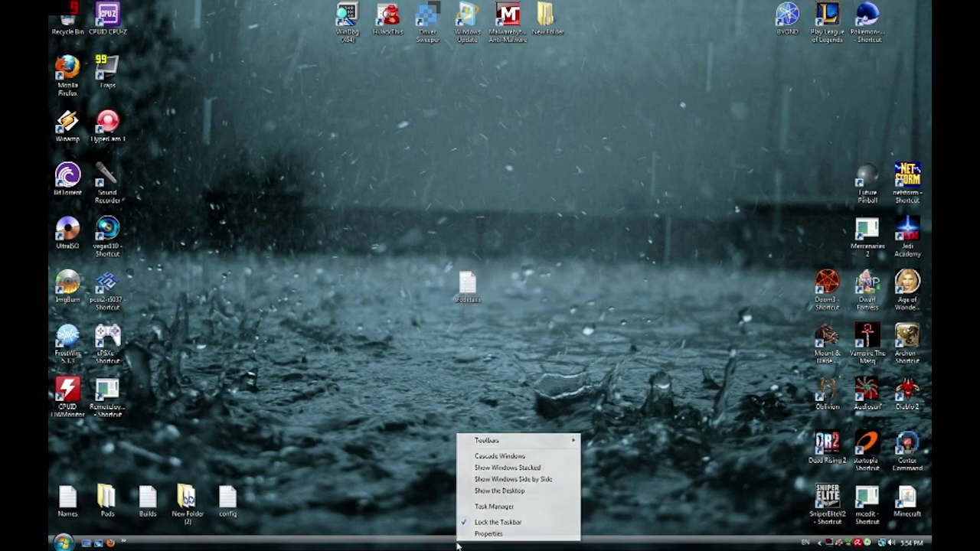
left_click(488, 508)
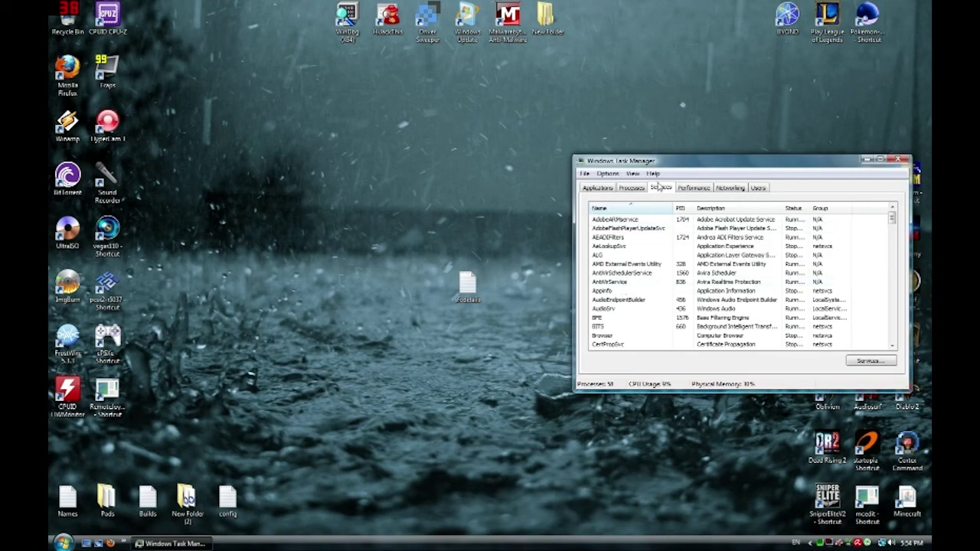
left_click(600, 190)
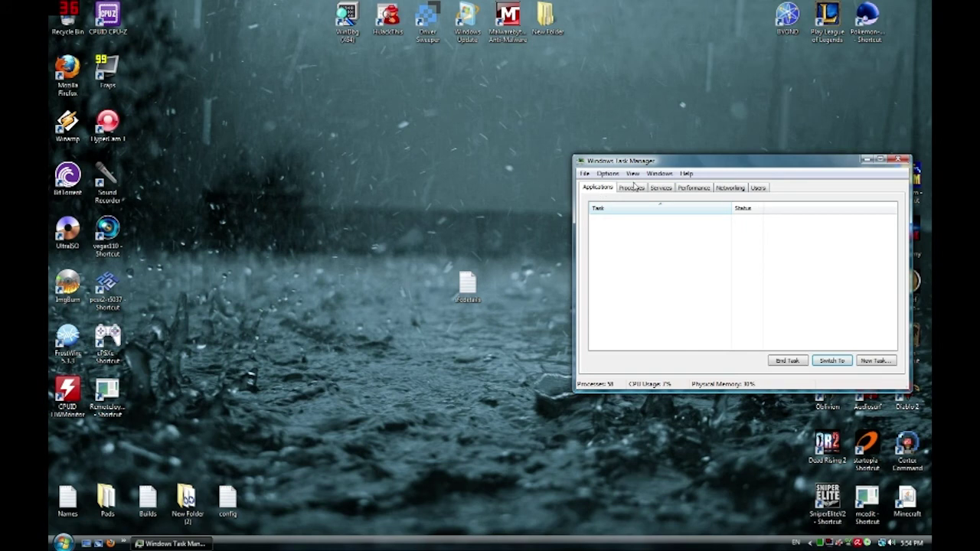
left_click(665, 189)
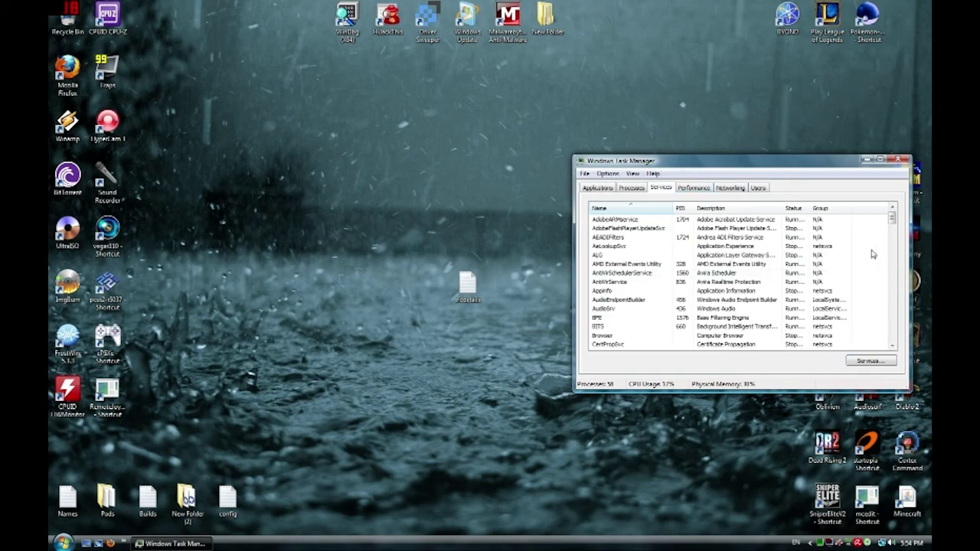
left_click_drag(891, 221, 882, 307)
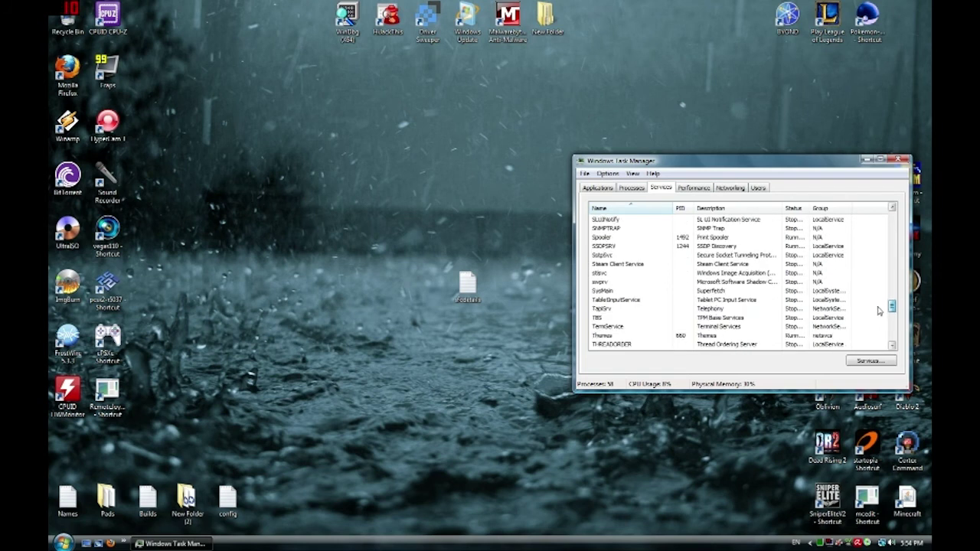
left_click(610, 337)
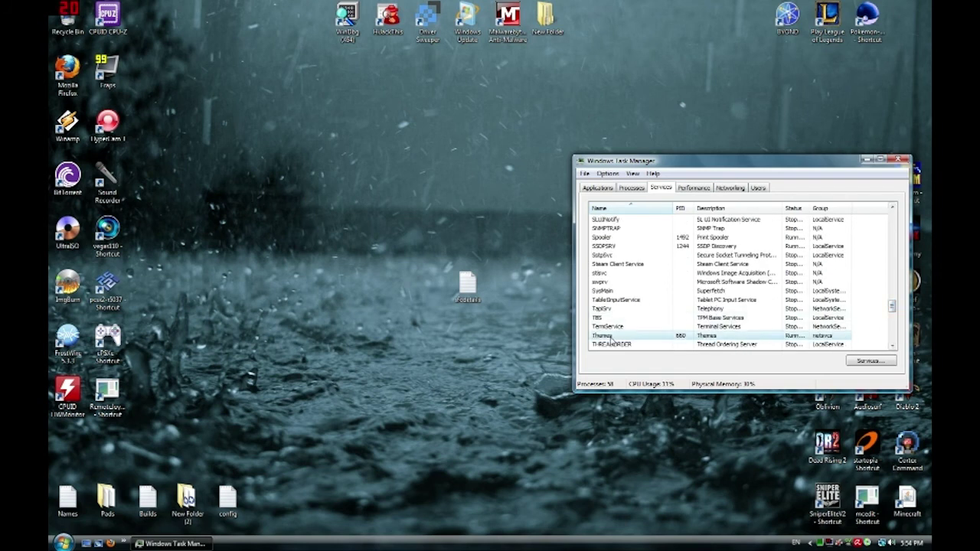
right_click(610, 339)
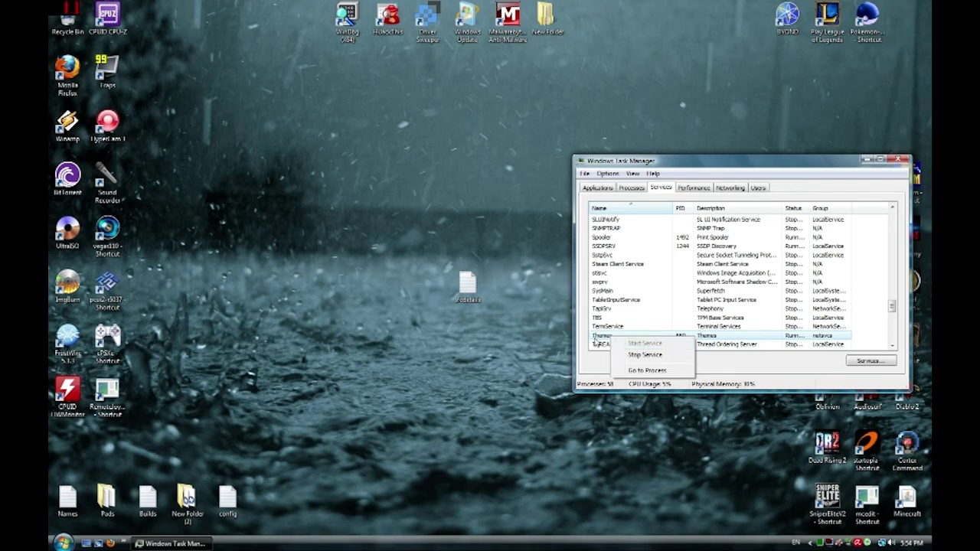
left_click(605, 337)
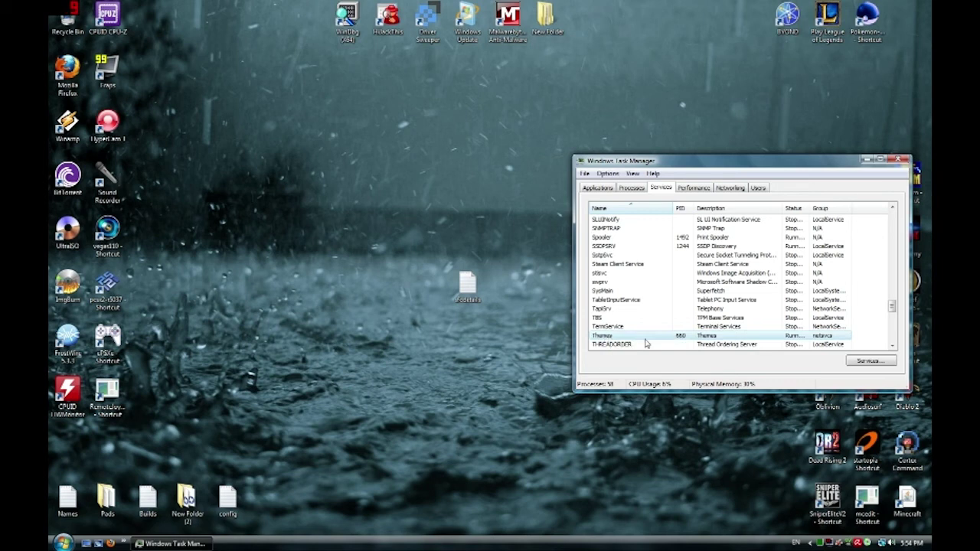
Open the full Services console and display the properties of the Themes service.
left_click(873, 362)
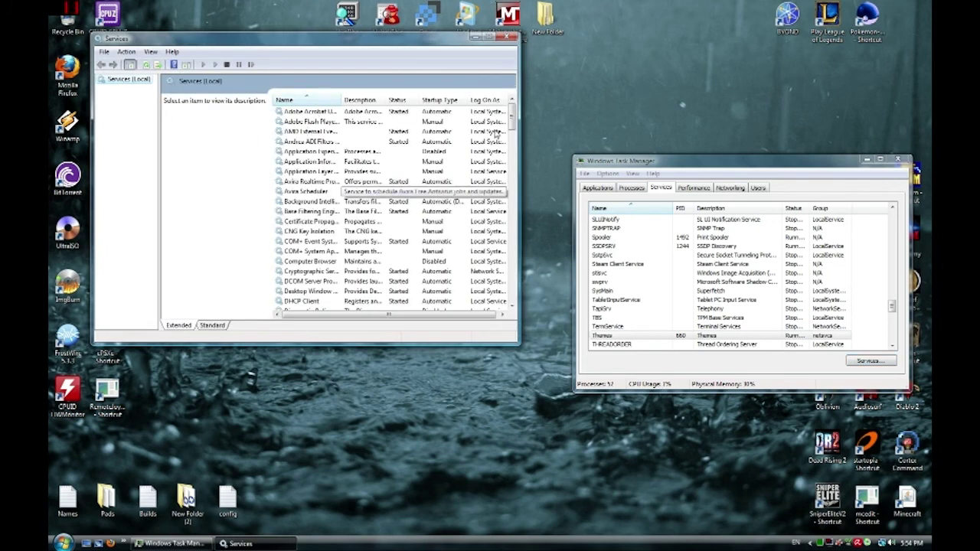
left_click_drag(511, 119, 512, 239)
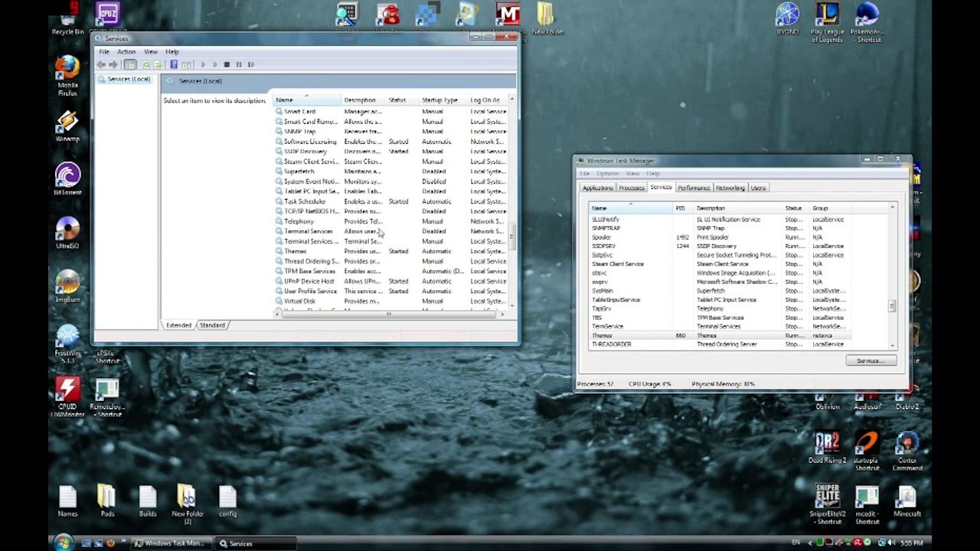
left_click(303, 252)
right_click(301, 253)
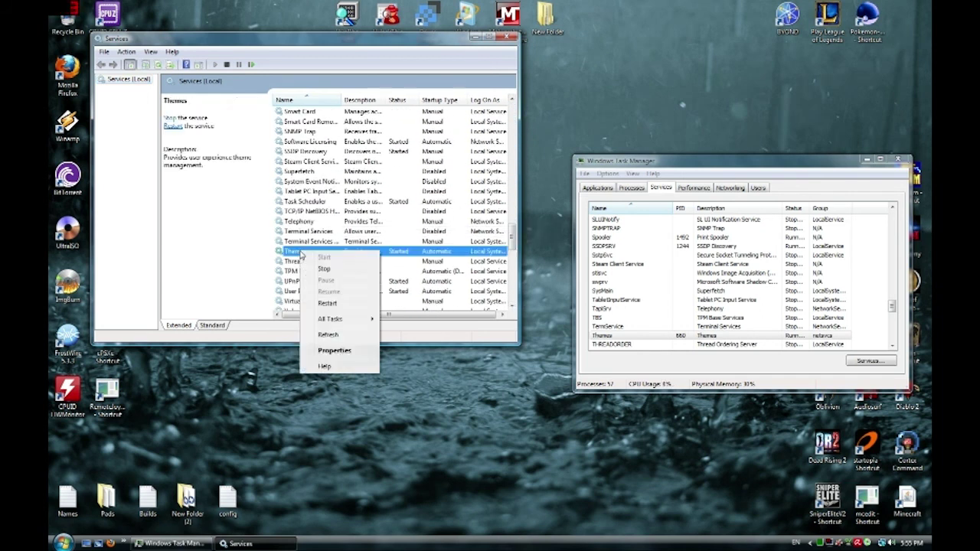
left_click(337, 355)
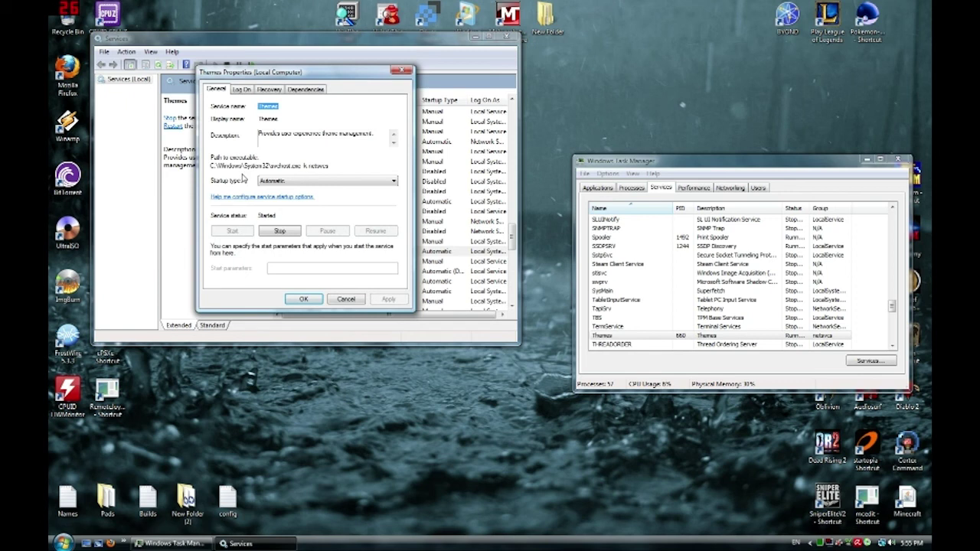
Set the Themes service's startup type to Automatic and apply the setting.
left_click(277, 182)
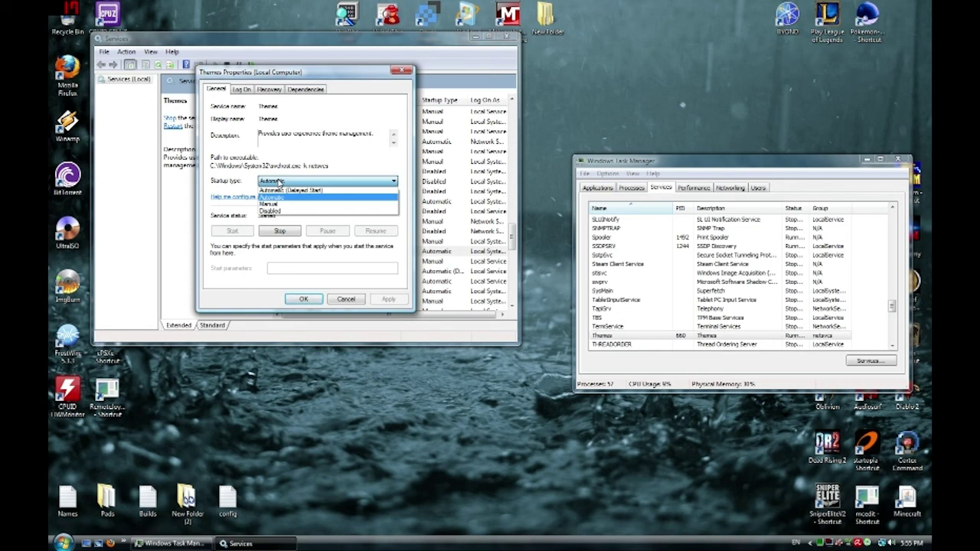
left_click(273, 212)
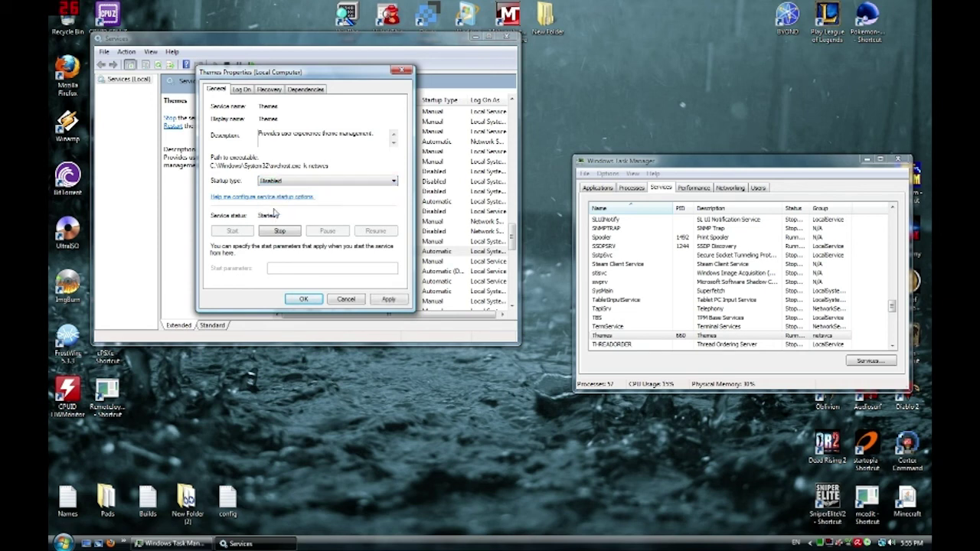
left_click(284, 182)
left_click(278, 198)
left_click(386, 300)
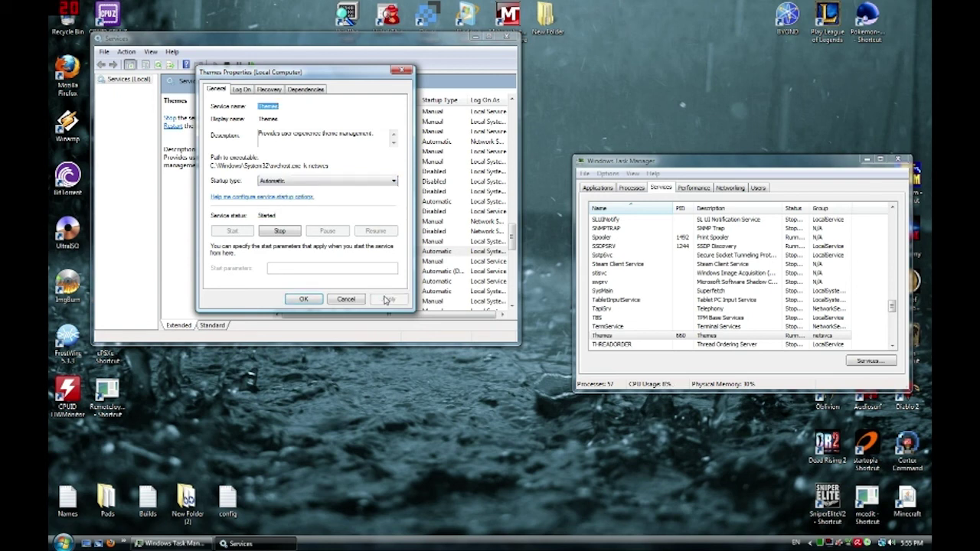
Close the Themes properties and select the UxSms service in Task Manager's service list.
left_click(304, 299)
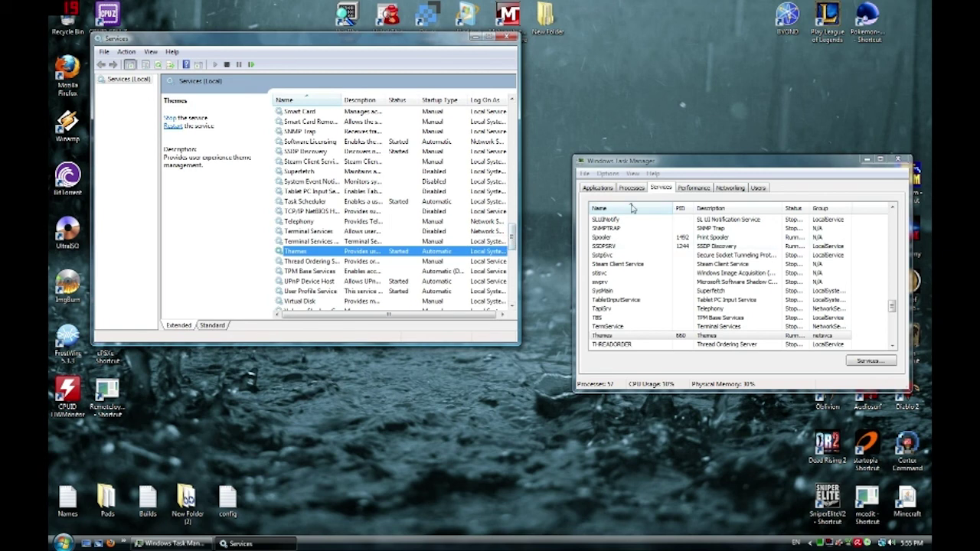
left_click(892, 307)
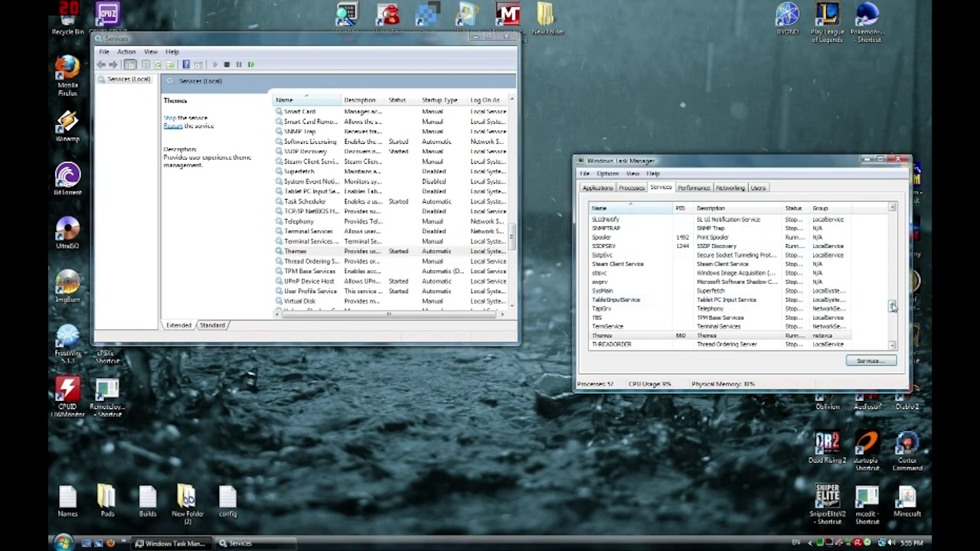
left_click_drag(892, 307, 882, 319)
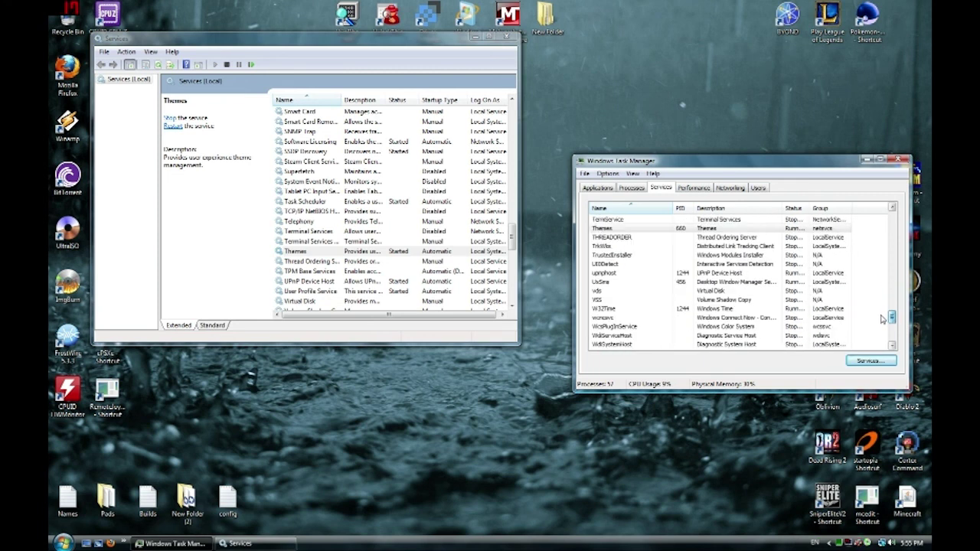
left_click(620, 283)
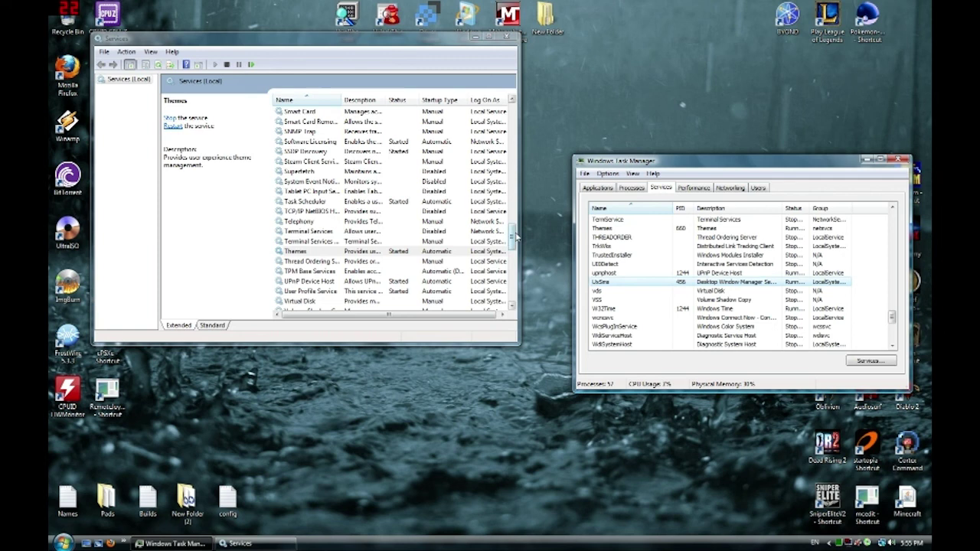
Widen the service name column in the Services console and check the startup type in Desktop Window Manager Session Manager's properties.
left_click_drag(511, 238, 518, 130)
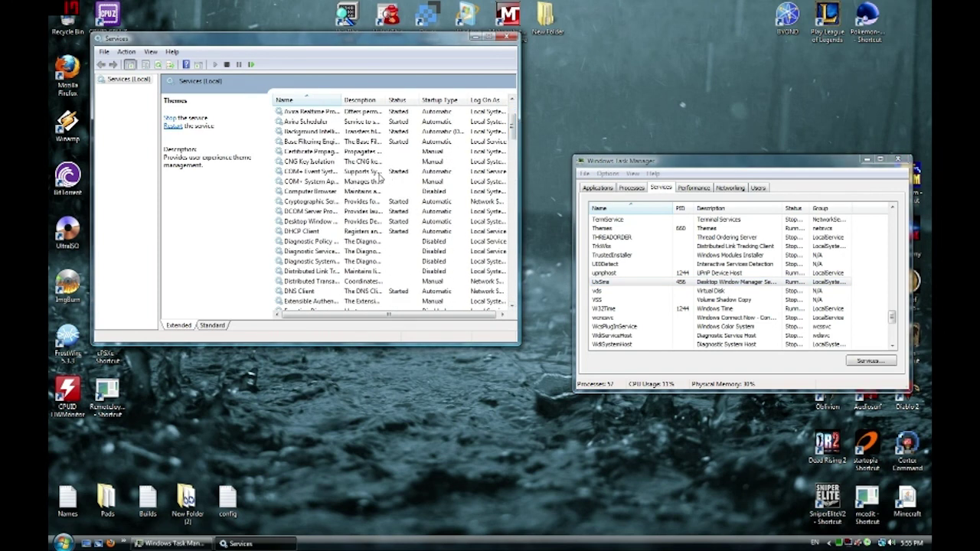
left_click(324, 222)
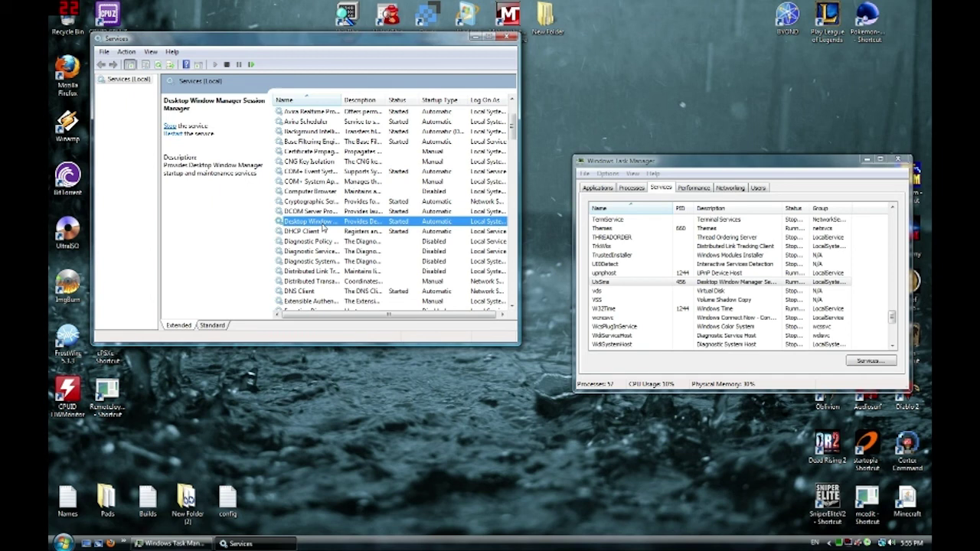
double_click(341, 100)
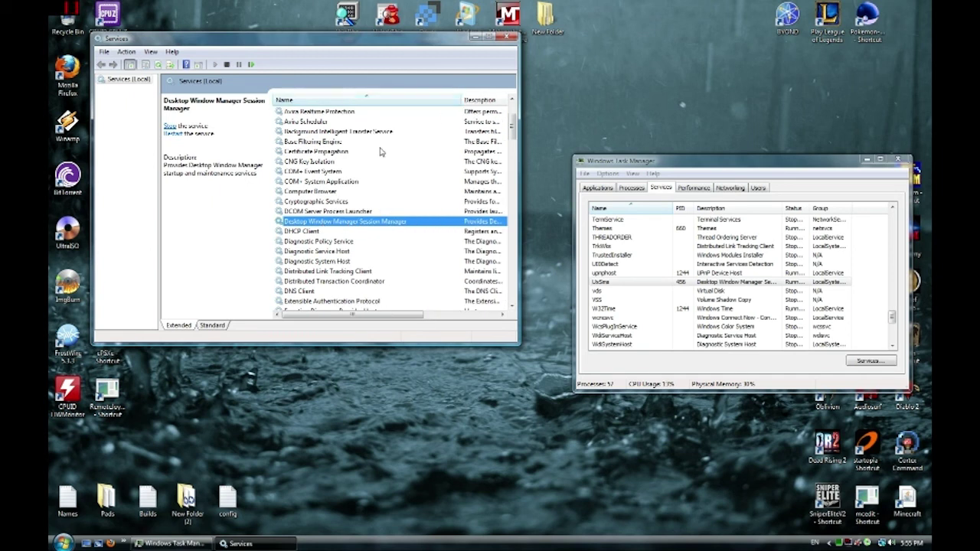
right_click(379, 224)
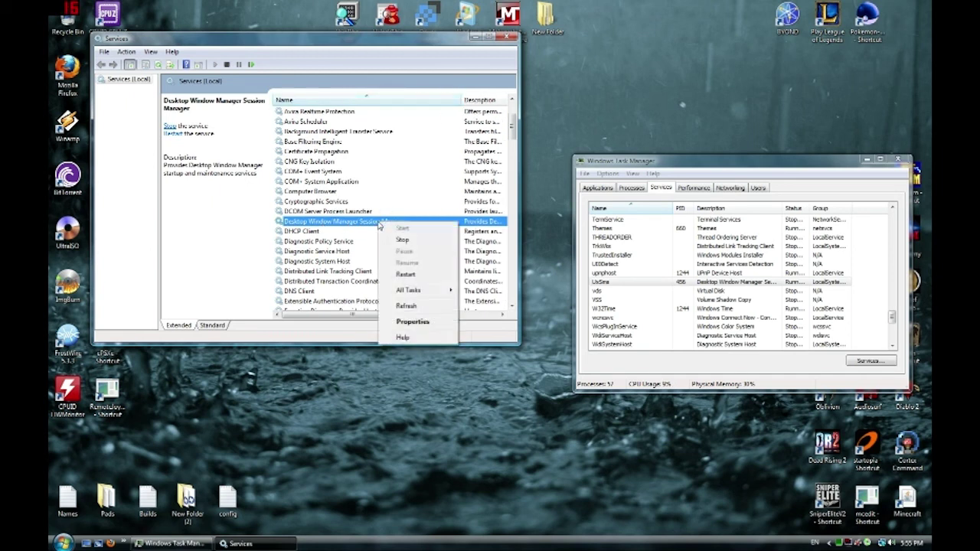
left_click(418, 322)
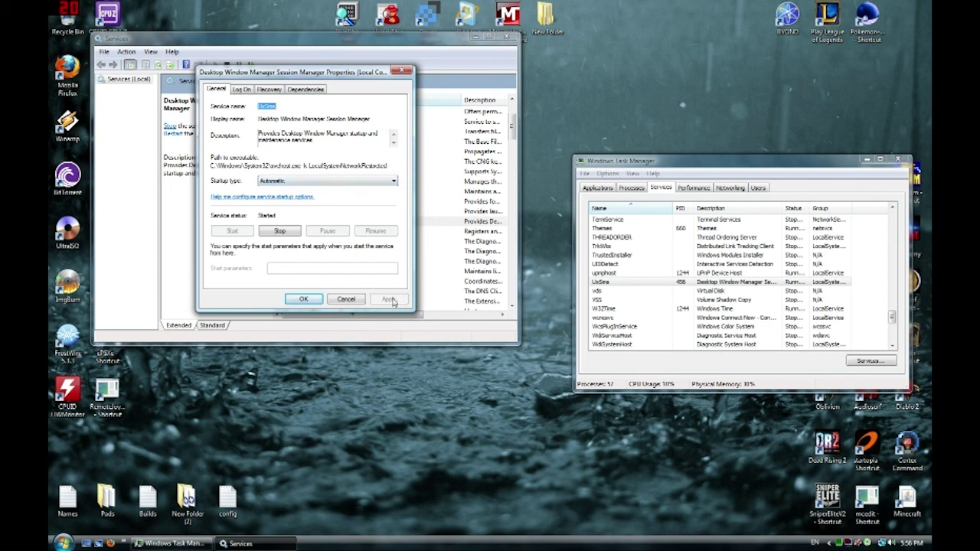
Accept the Desktop Window Manager Session Manager properties and close both the Services console and Task Manager.
left_click(313, 302)
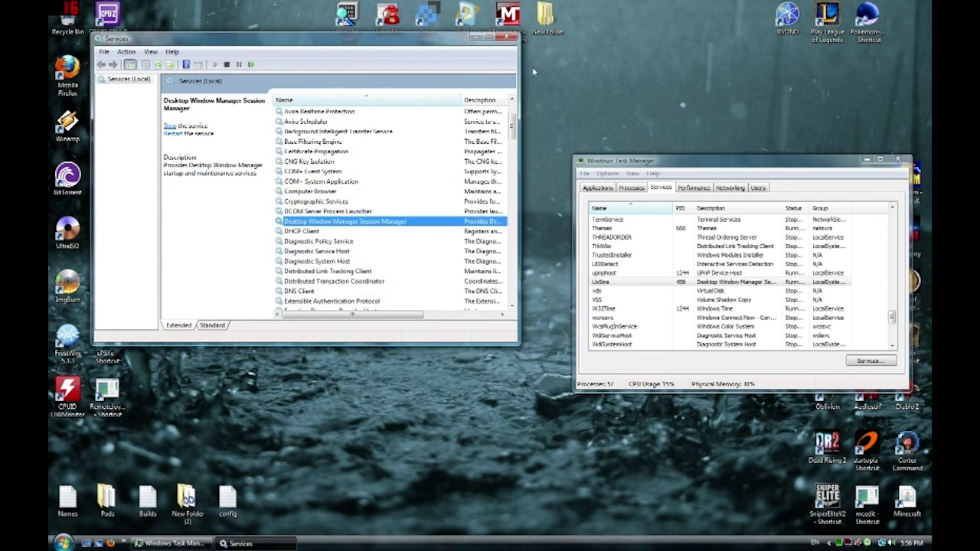
left_click(512, 36)
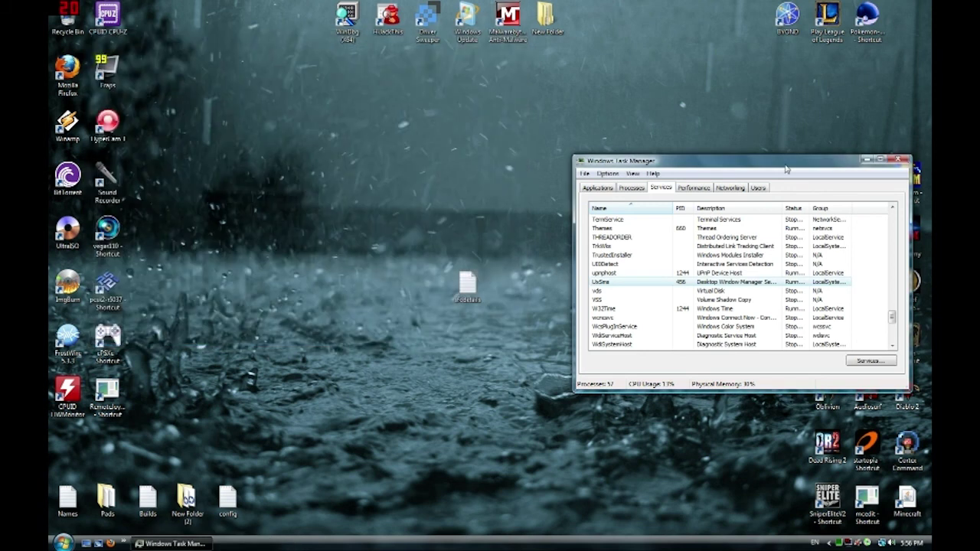
left_click(905, 160)
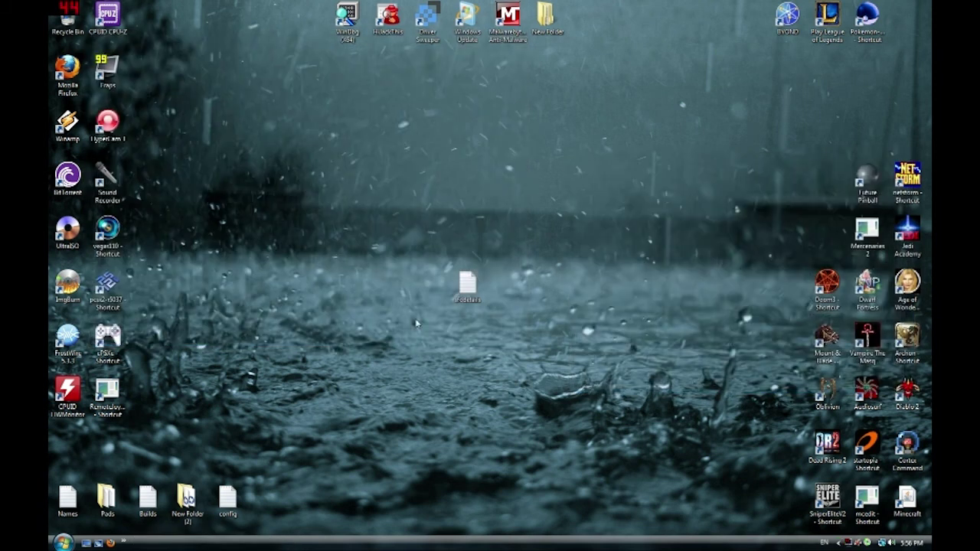
Open the desktop's personalization settings and display the classic appearance properties for window color and appearance.
right_click(401, 391)
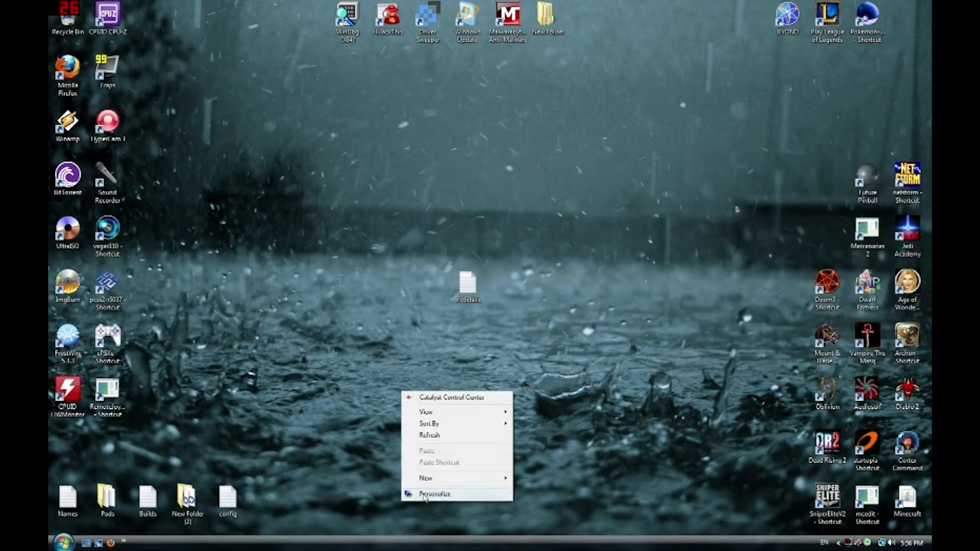
right_click(350, 344)
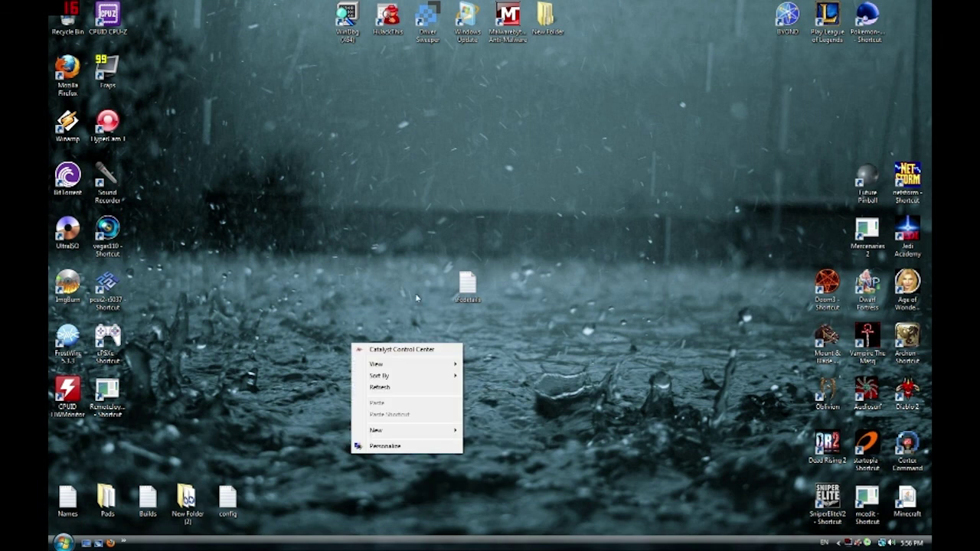
left_click(386, 446)
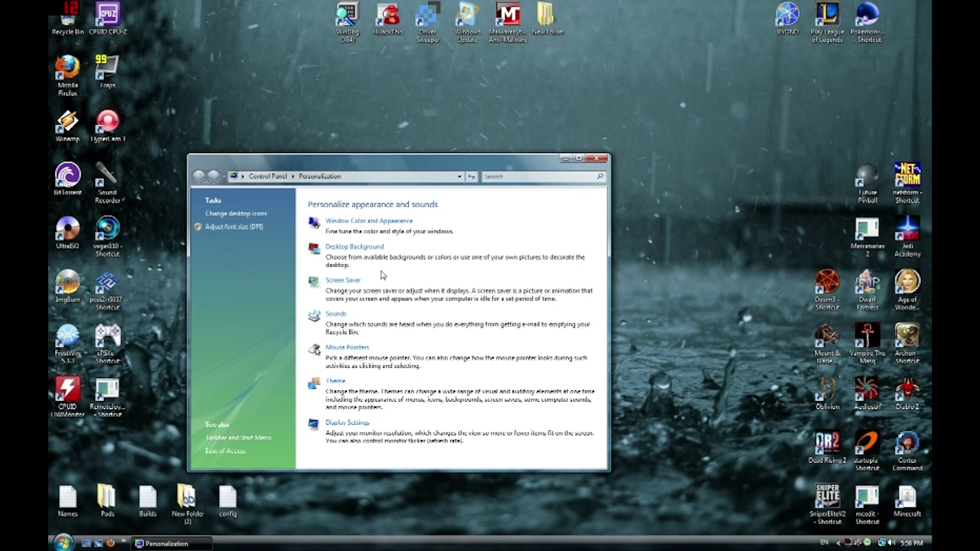
left_click(386, 222)
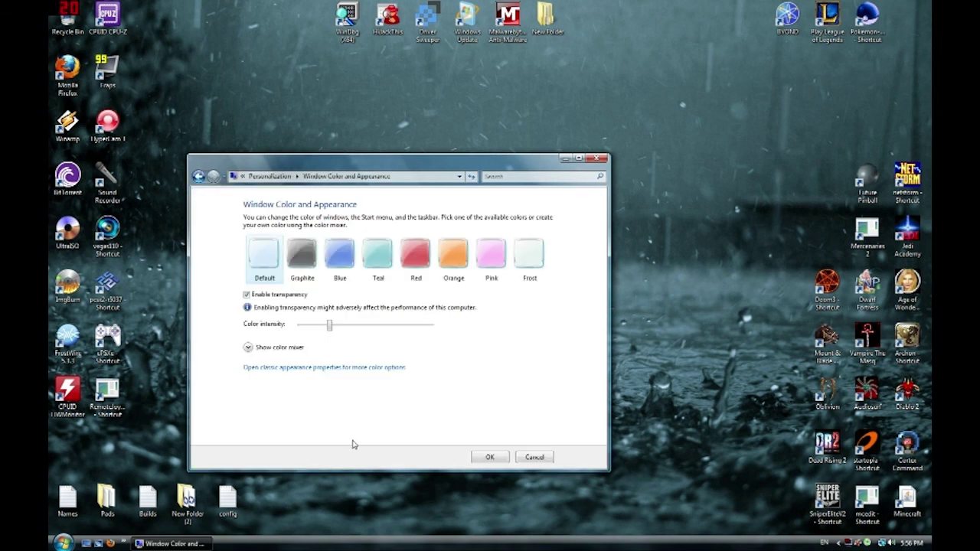
left_click(328, 368)
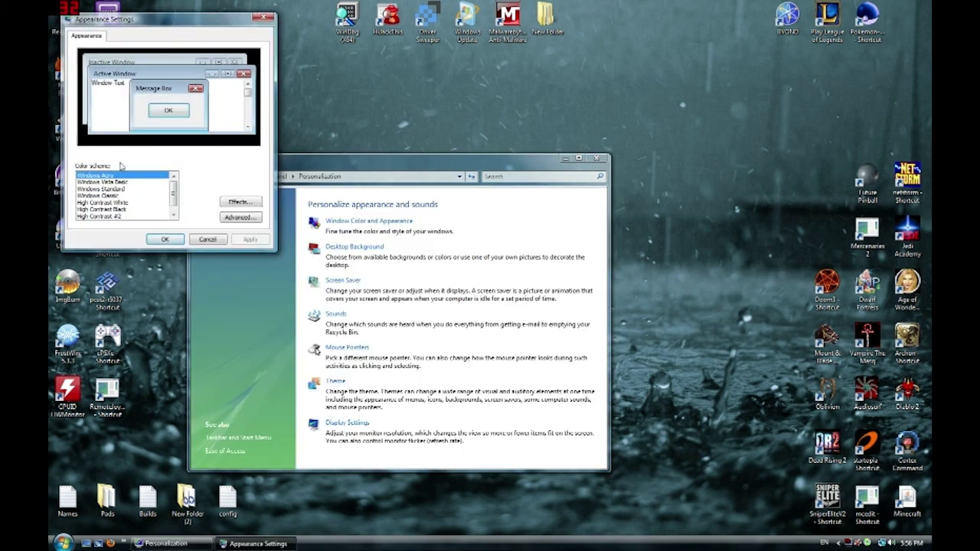
Apply the Windows Aero color scheme and close the appearance settings.
left_click(95, 175)
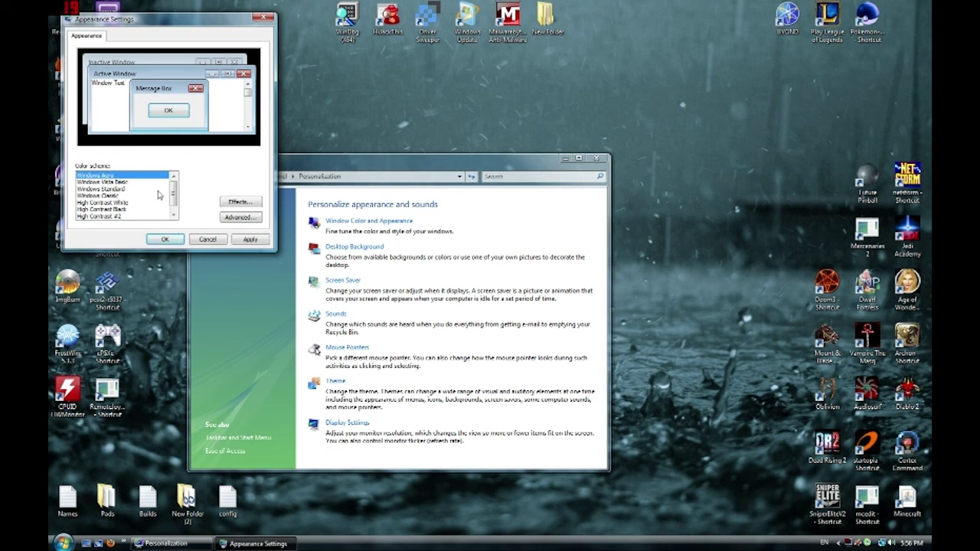
left_click(250, 240)
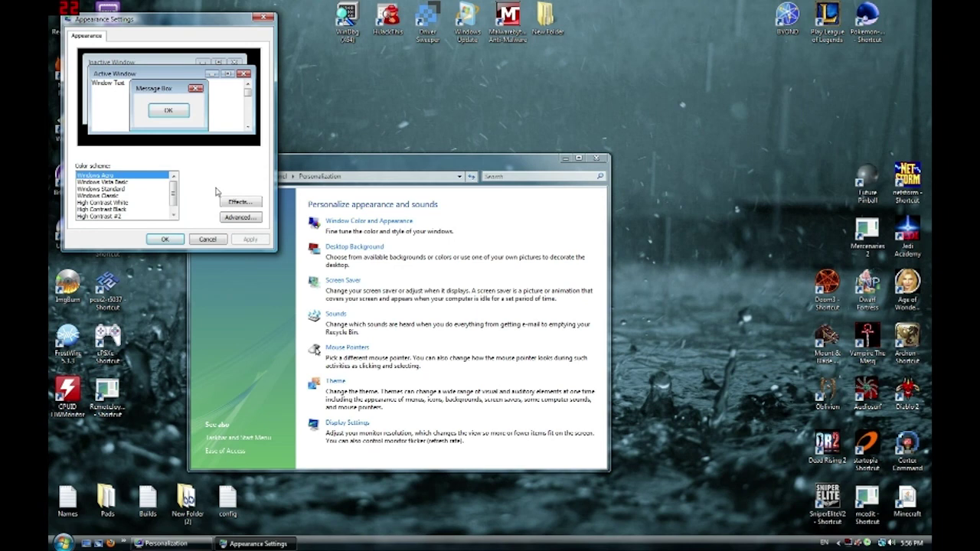
left_click(168, 242)
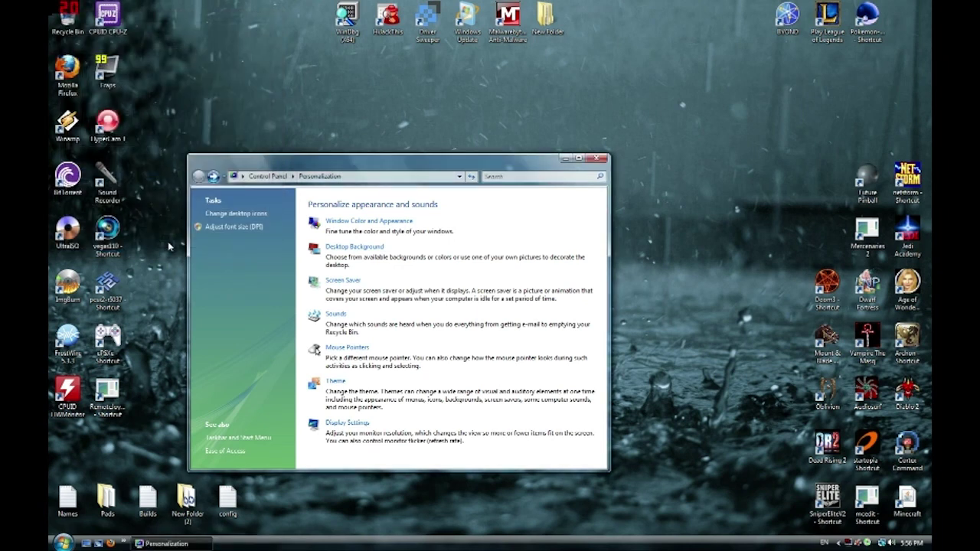